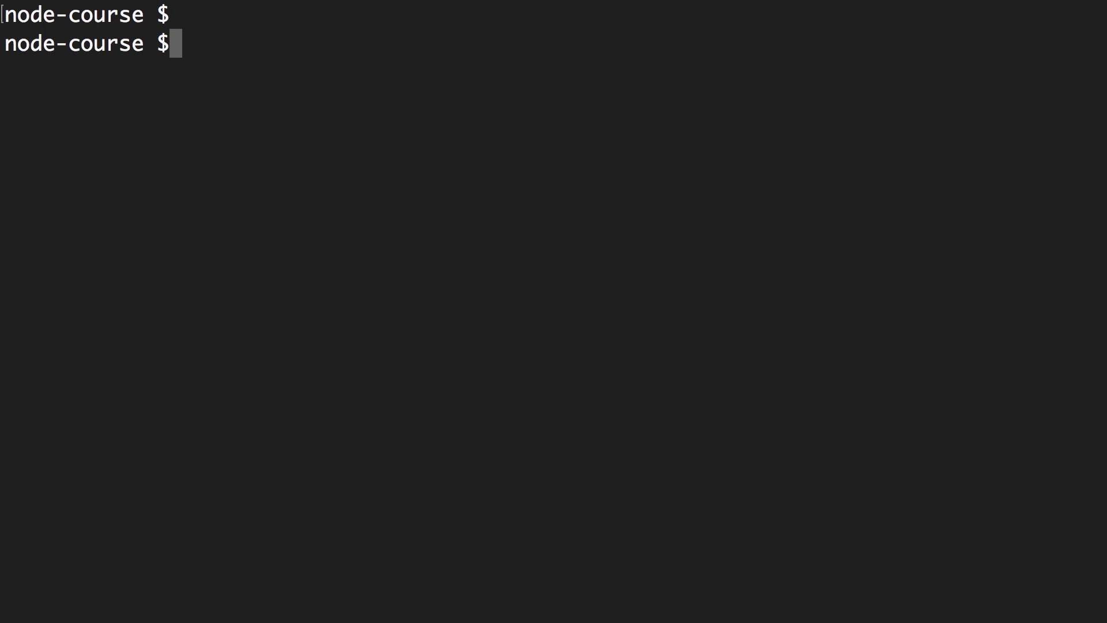
pyautogui.write('mk')
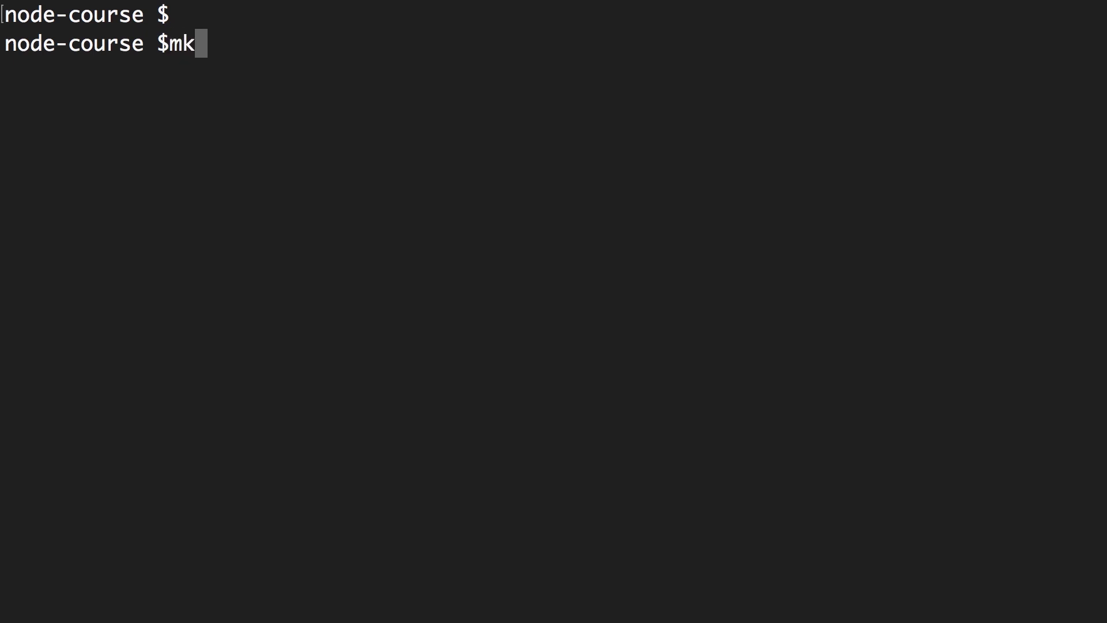
pyautogui.write('dir first-')
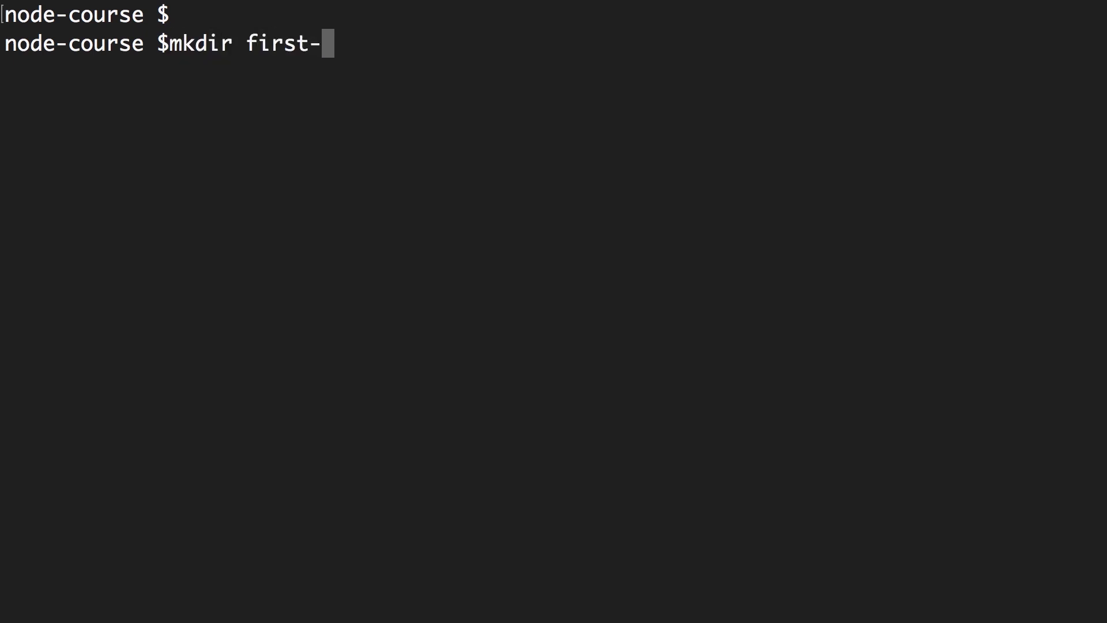
pyautogui.write('app')
# Step: Create the first-app folder, move into it, and open it in VS Code with 'code .'
pyautogui.press('Return')
pyautogui.write('cd f')
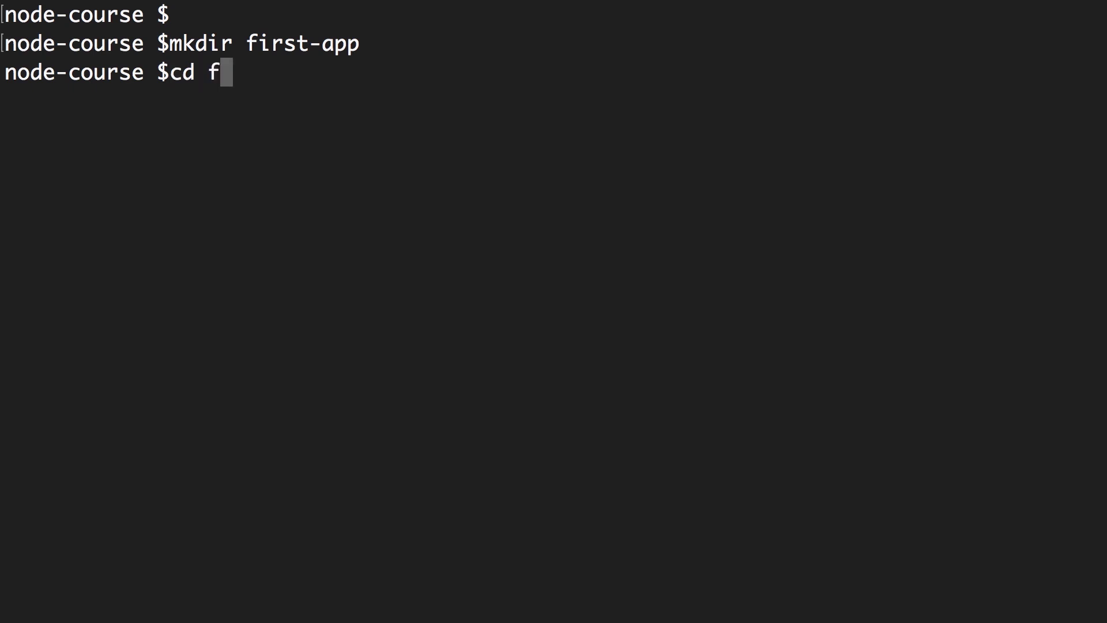
pyautogui.write('irst')
pyautogui.press('Tab')
pyautogui.press('Return')
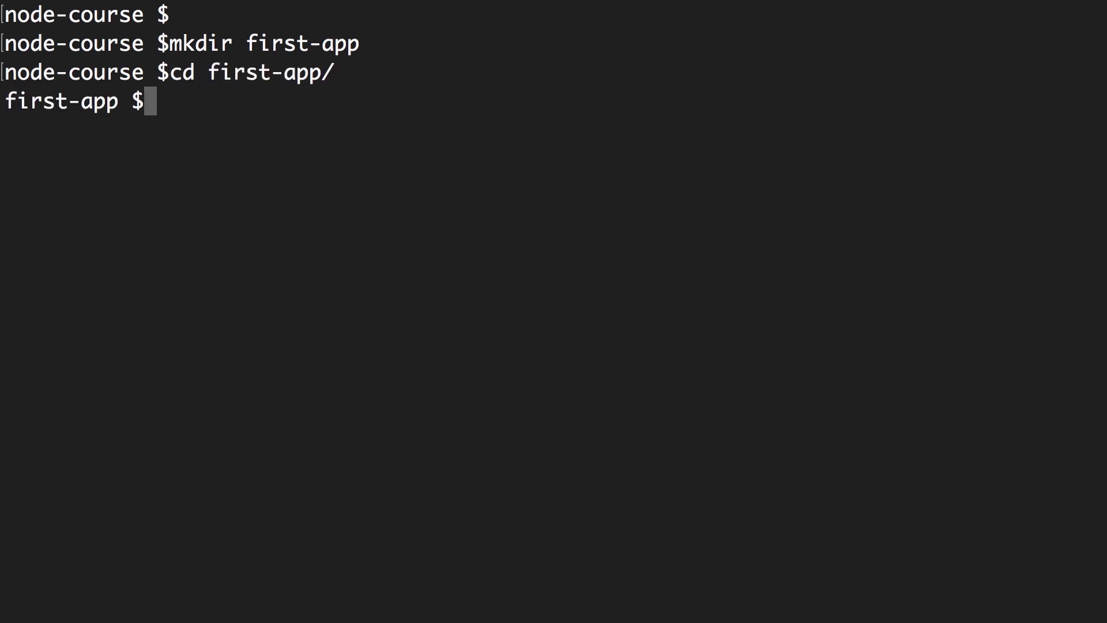
pyautogui.write('code ')
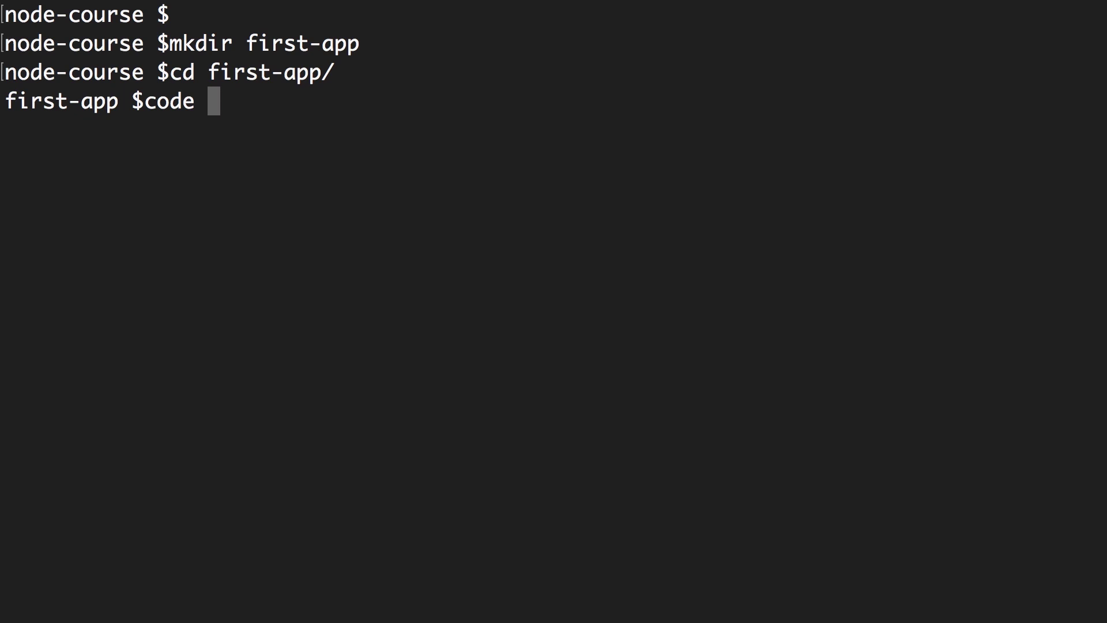
pyautogui.write('.')
pyautogui.press('Return')
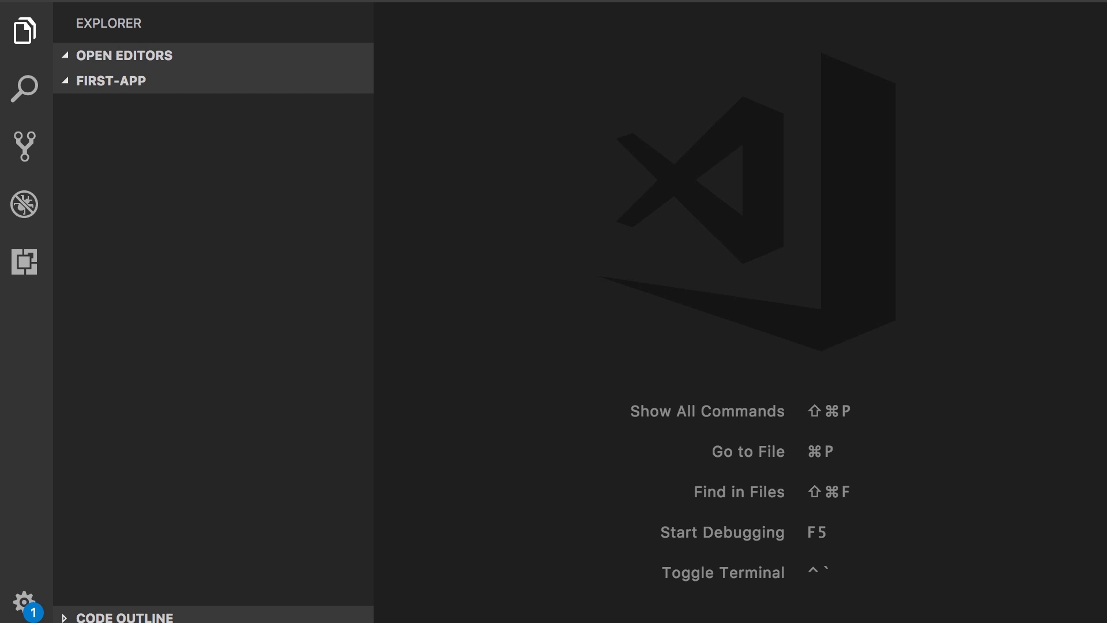
pyautogui.moveTo(177, 263)
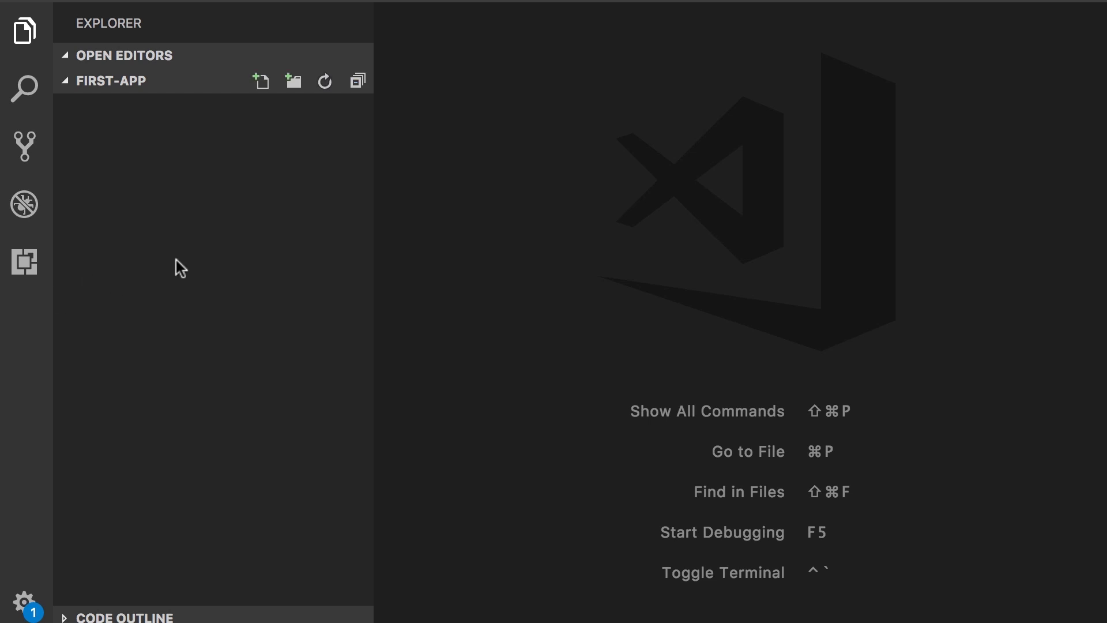
# Step: Create a new app.js file in first-app and hide the sidebar
pyautogui.click(260, 82)
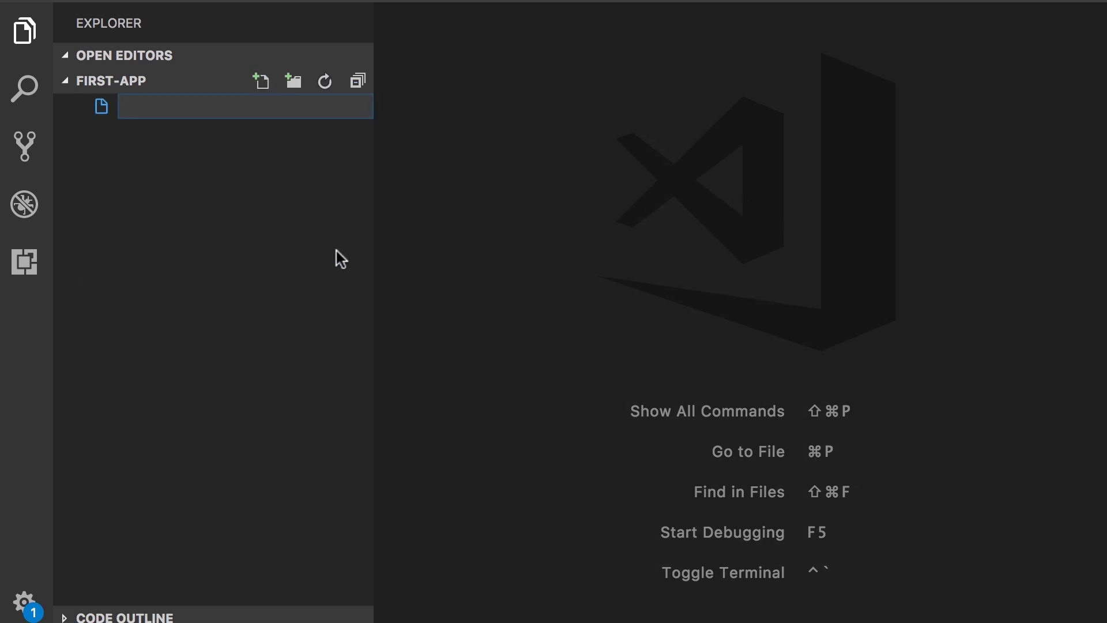
pyautogui.write('app.js')
pyautogui.press('Return')
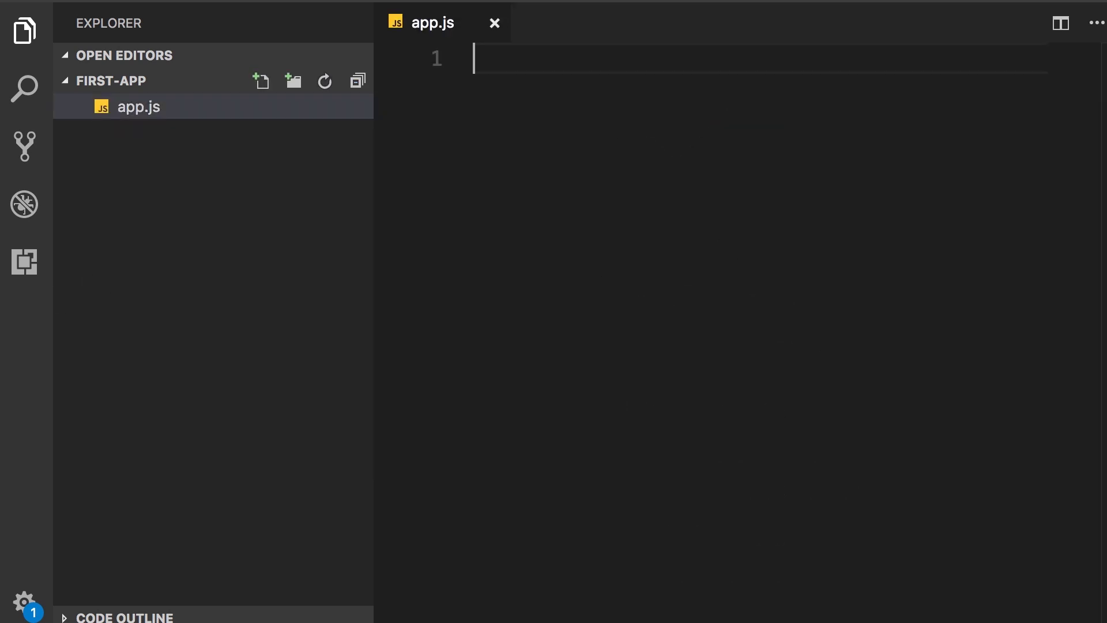
pyautogui.hotkey('ctrl', 'b')
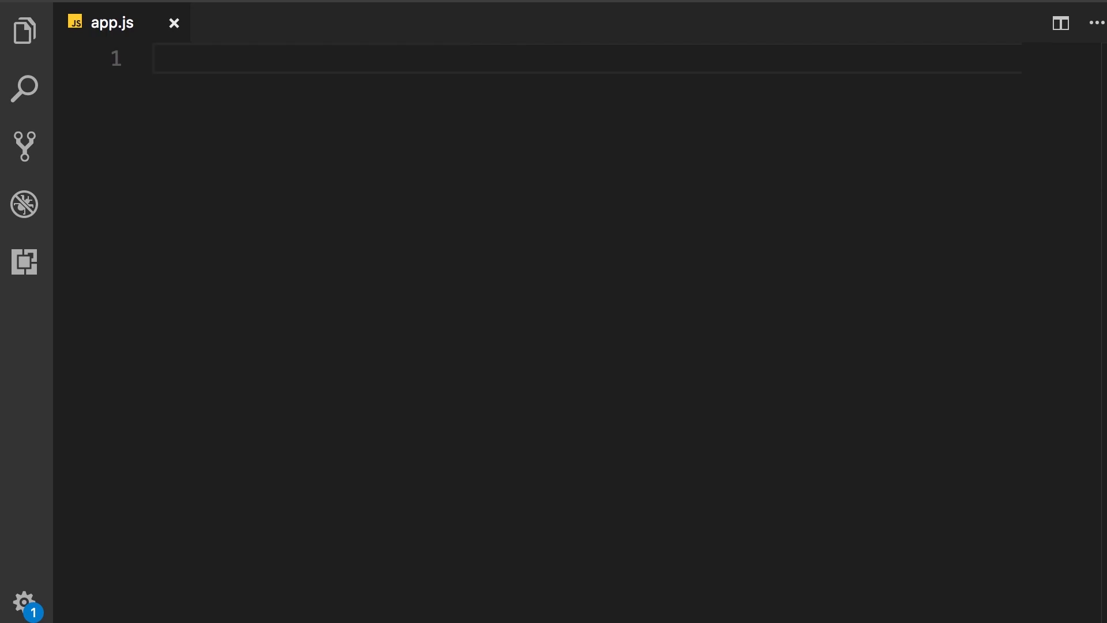
# Step: Write sayHello(name) logging a greeting, call sayHello('Mosh'), and save app.js
pyautogui.press('Return')
pyautogui.write('funct')
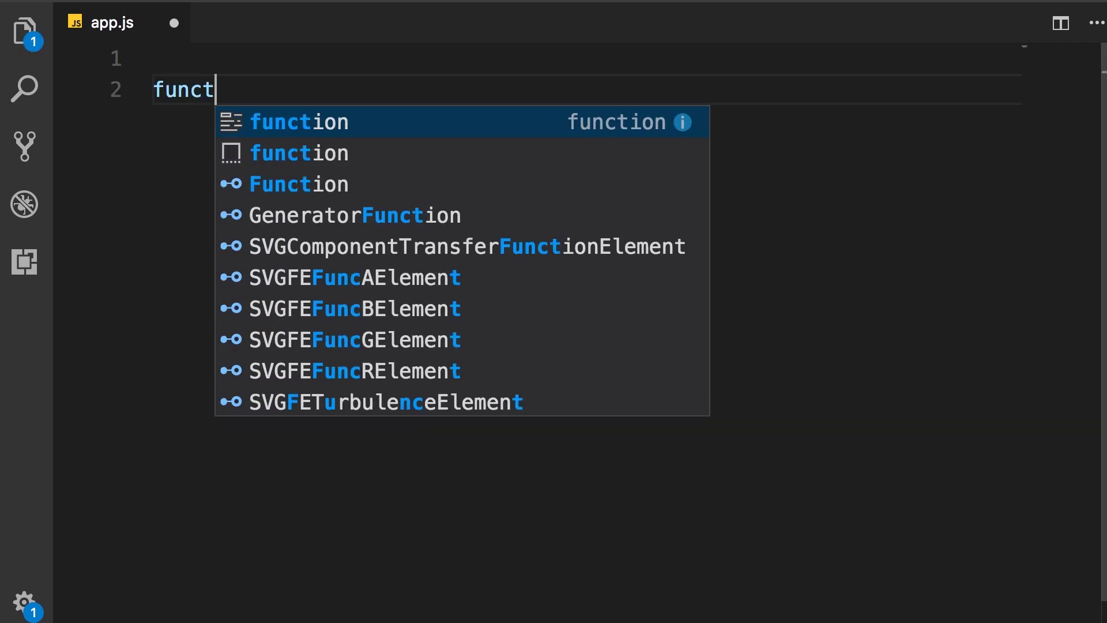
pyautogui.write('ion sayHel')
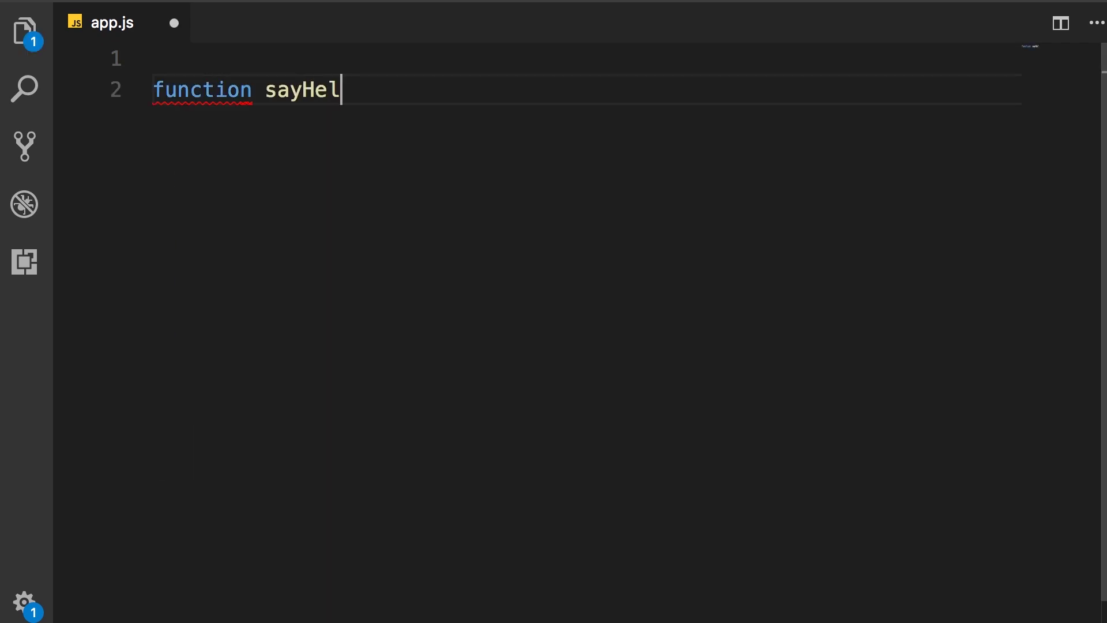
pyautogui.write('lo(na')
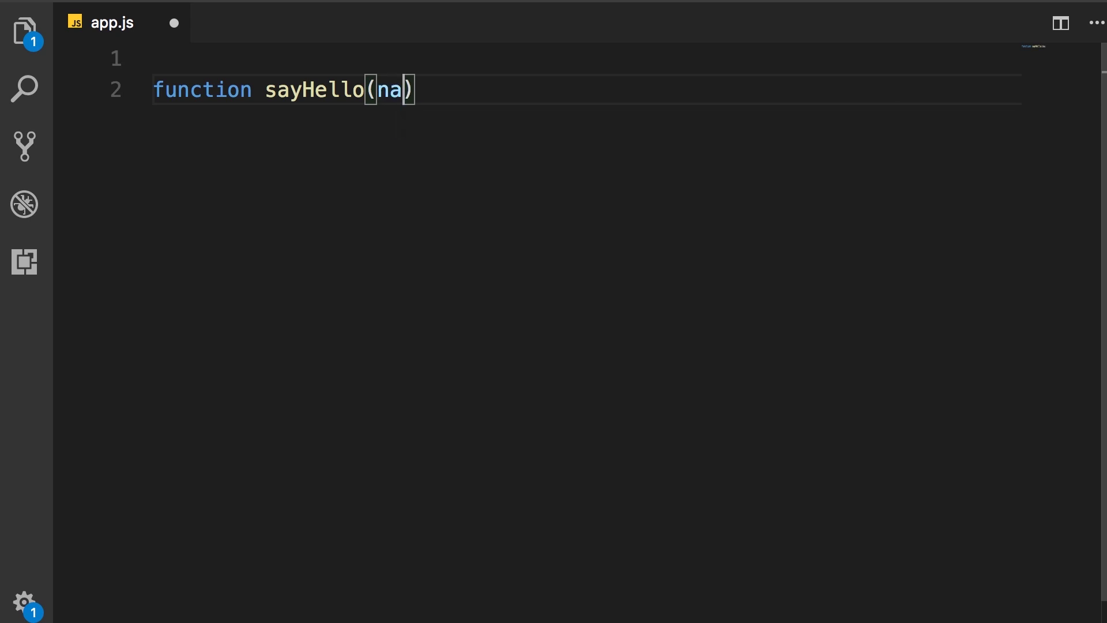
pyautogui.write('me) {')
pyautogui.press('Return')
pyautogui.write('con')
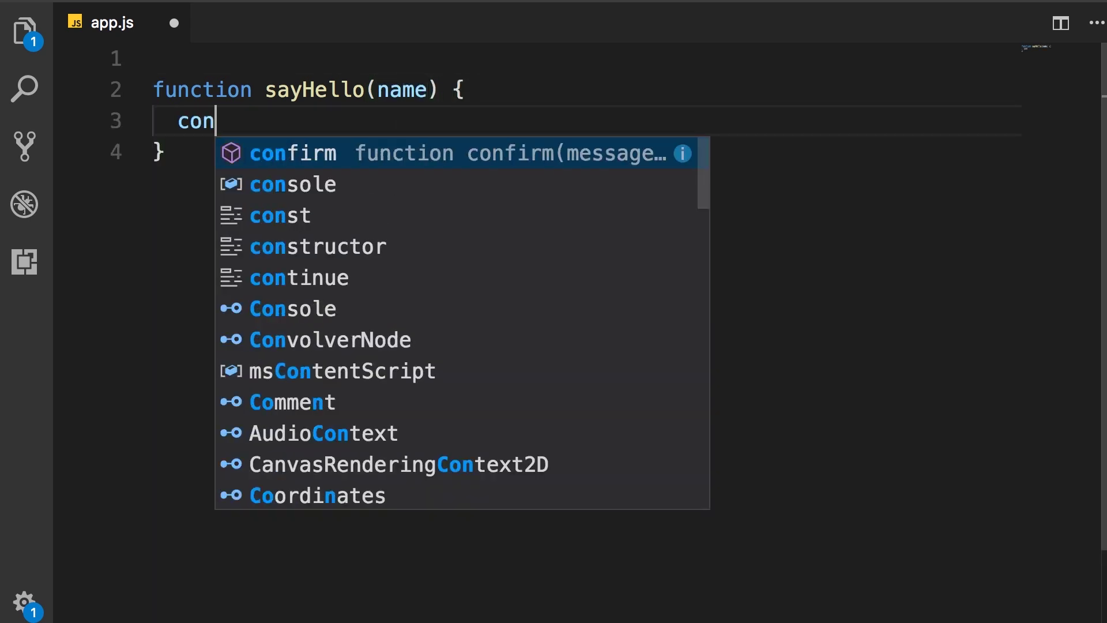
pyautogui.write('sole.log(')
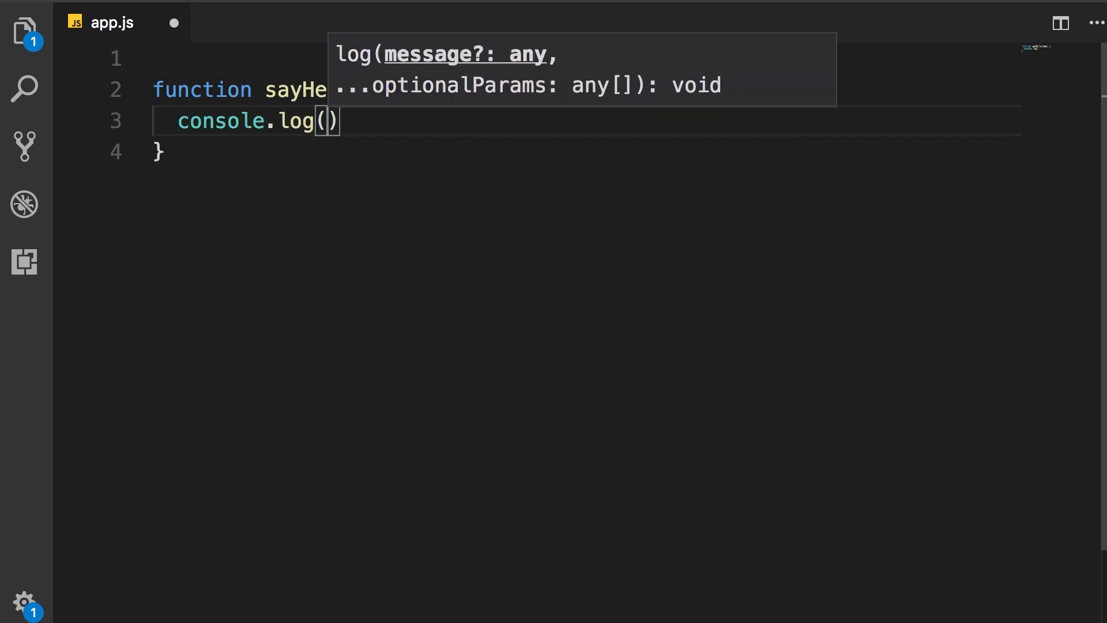
pyautogui.press('Escape')
pyautogui.write("'Hello ")
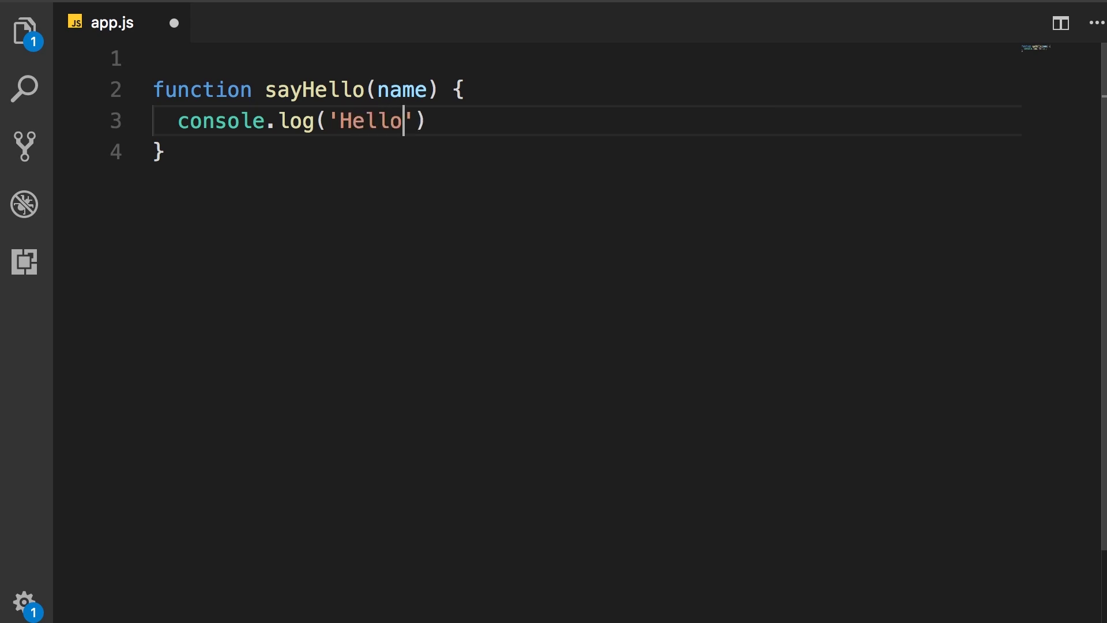
pyautogui.write("' + name")
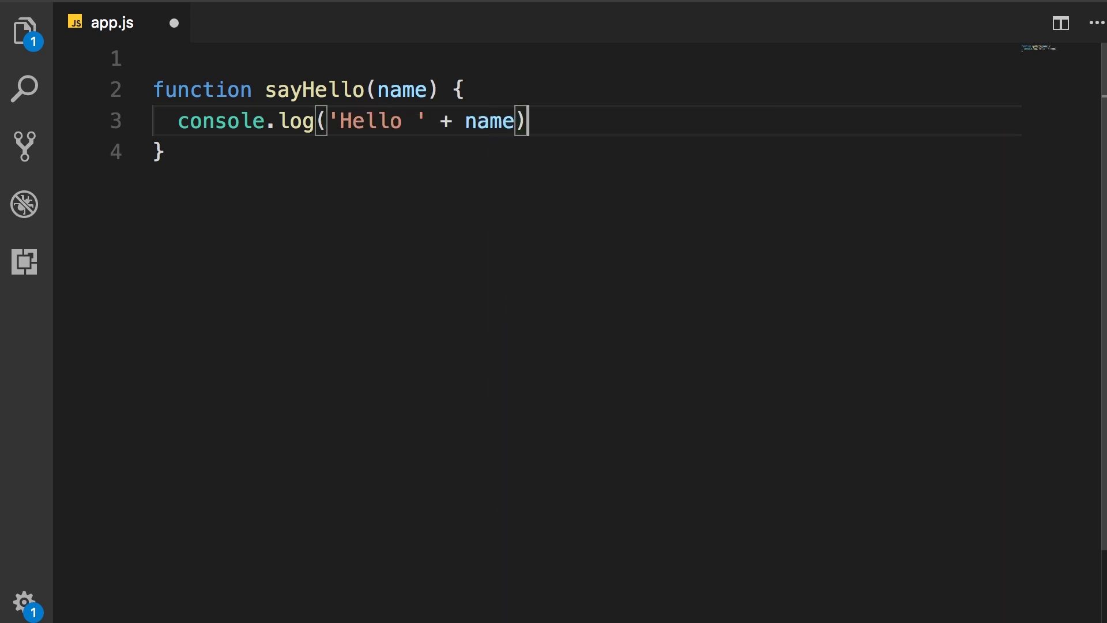
pyautogui.write(');')
pyautogui.press('Down')
pyautogui.press('Return')
pyautogui.press('Return')
pyautogui.write('sayH')
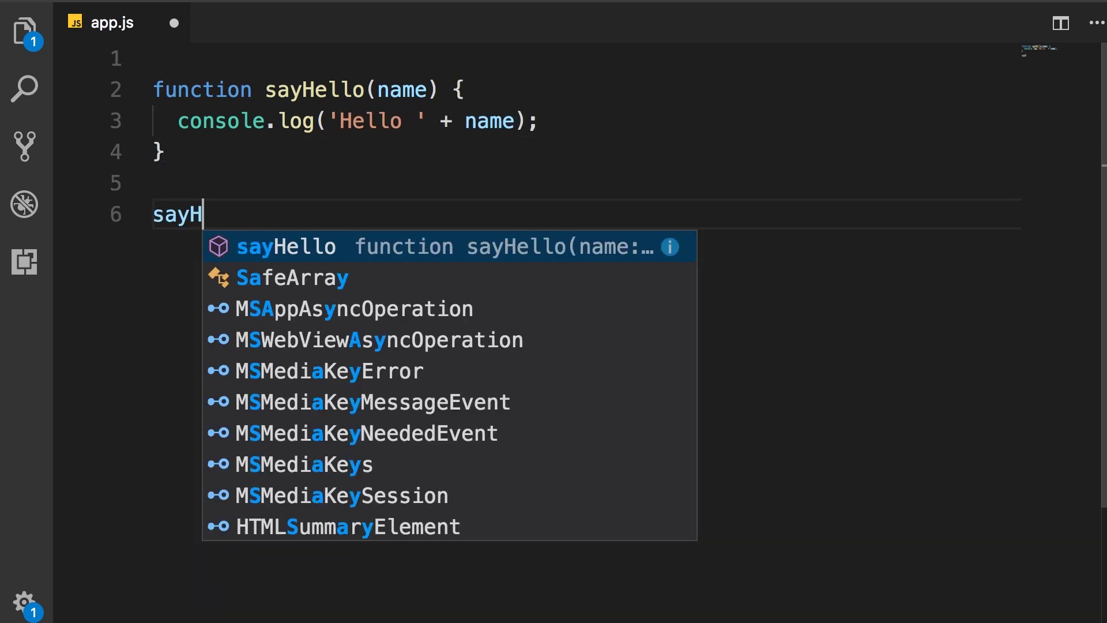
pyautogui.write("ello('Mo")
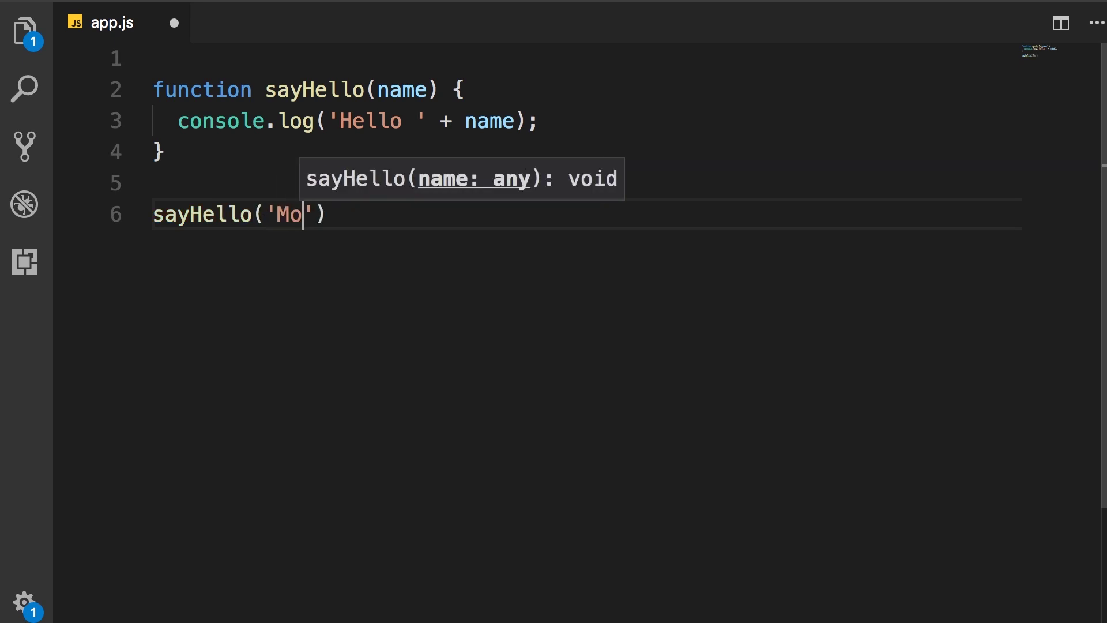
pyautogui.write("sh');")
pyautogui.hotkey('ctrl', 's')
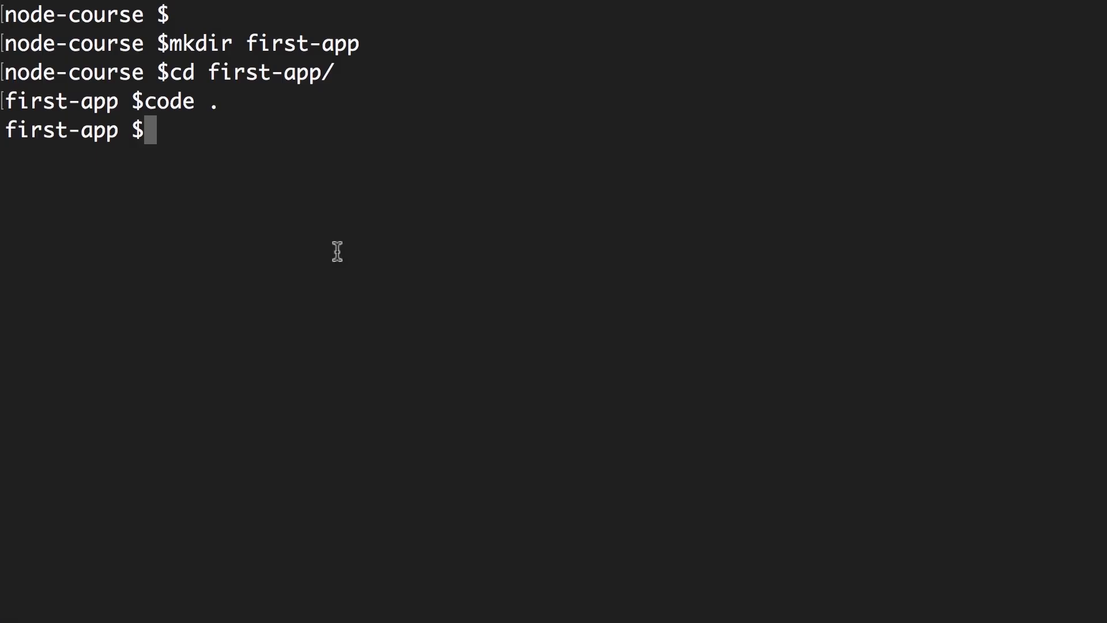
pyautogui.write('node ')
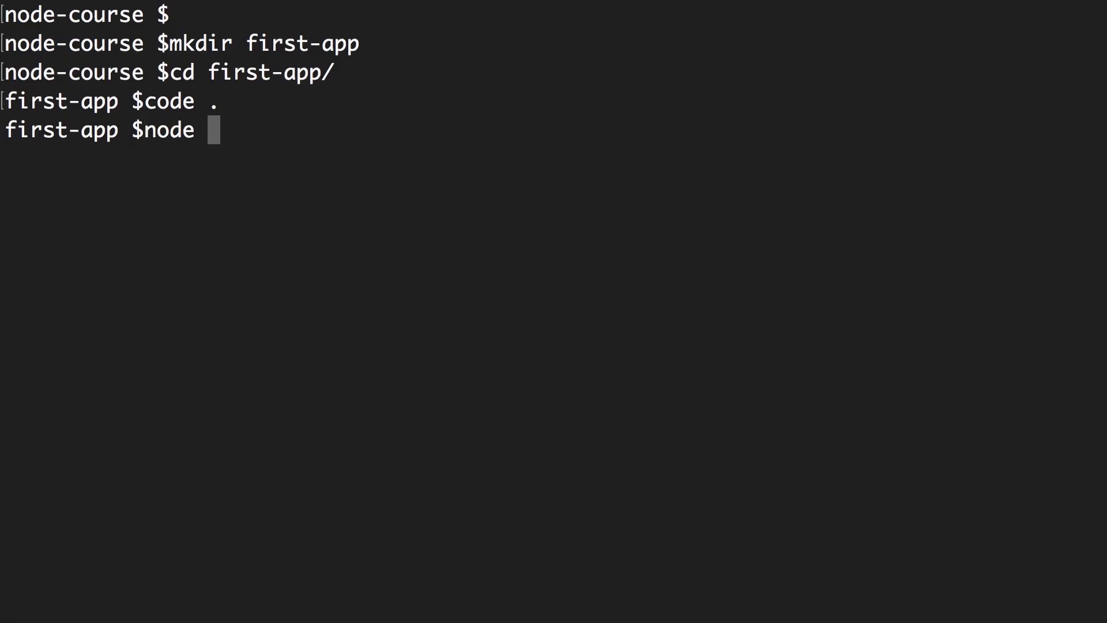
pyautogui.write('a')
pyautogui.write('pp.js')
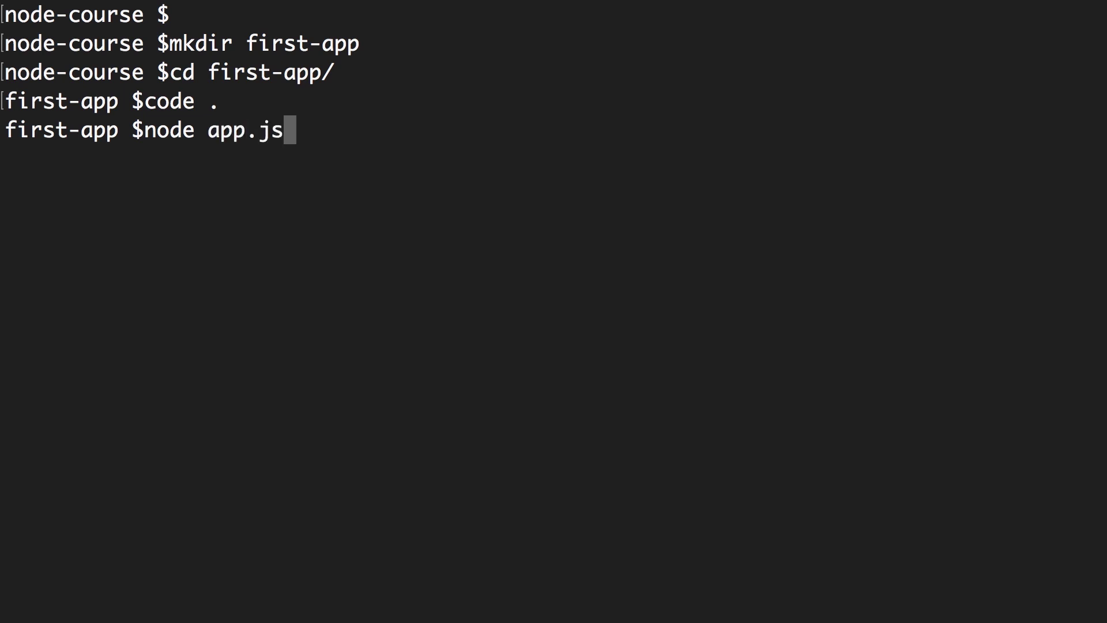
# Step: Run 'node app.js' in Terminal to print 'Hello Mosh'
pyautogui.press('Return')
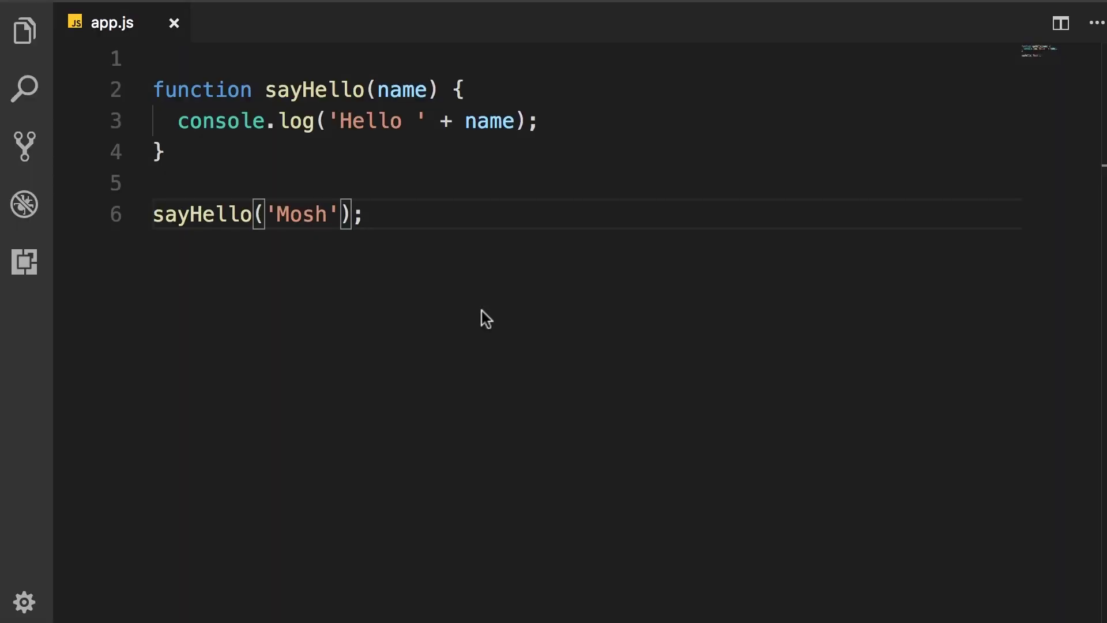
# Step: Comment out sayHello('Mosh') on line 6, add console.log(window); on line 7, and save
pyautogui.hotkey('ctrl', '/')
pyautogui.press('End')
pyautogui.press('Return')
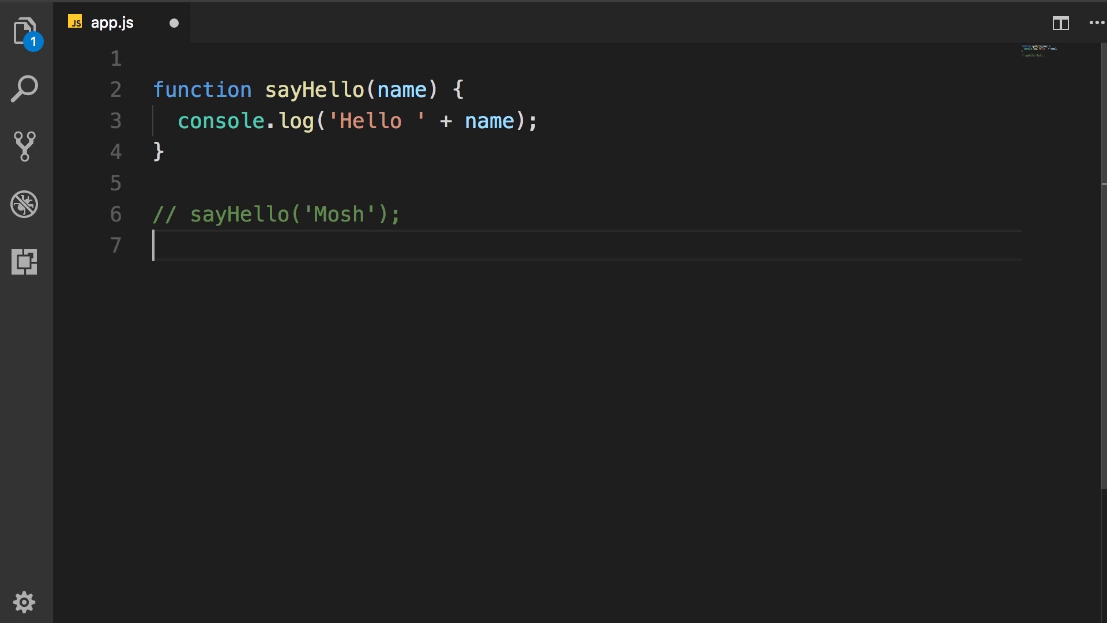
pyautogui.write('console')
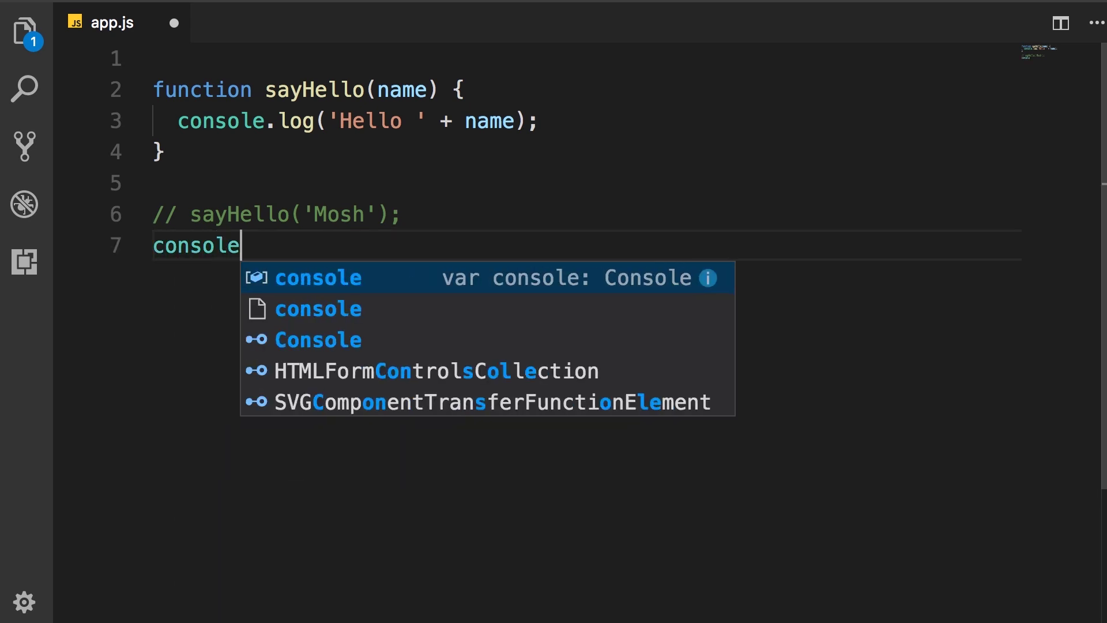
pyautogui.write('.log(window')
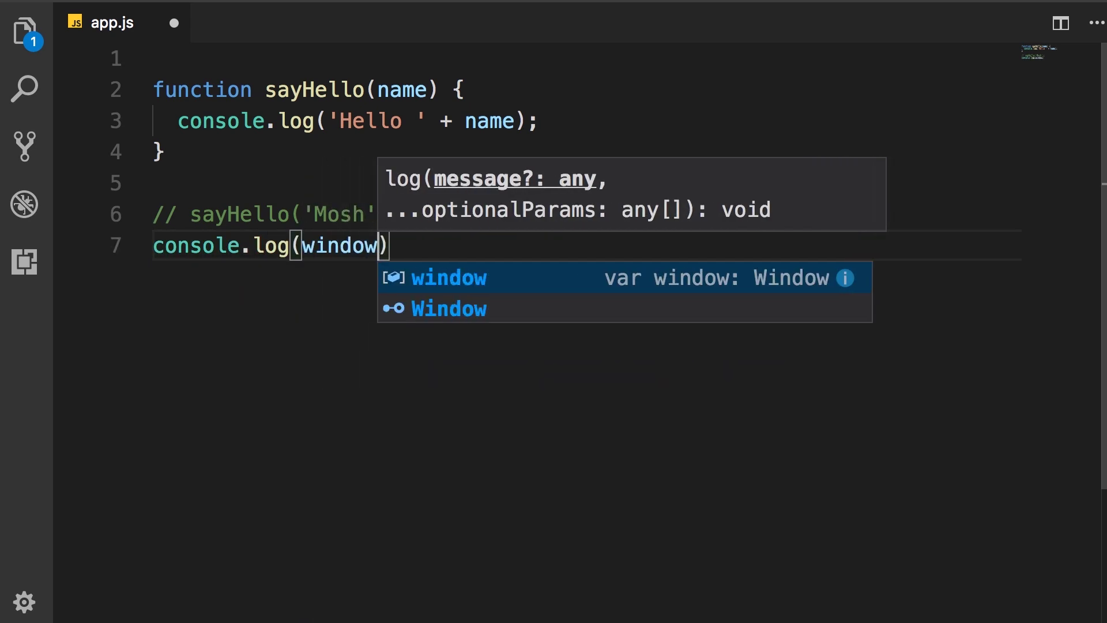
pyautogui.write(');')
pyautogui.press('cmd+s')
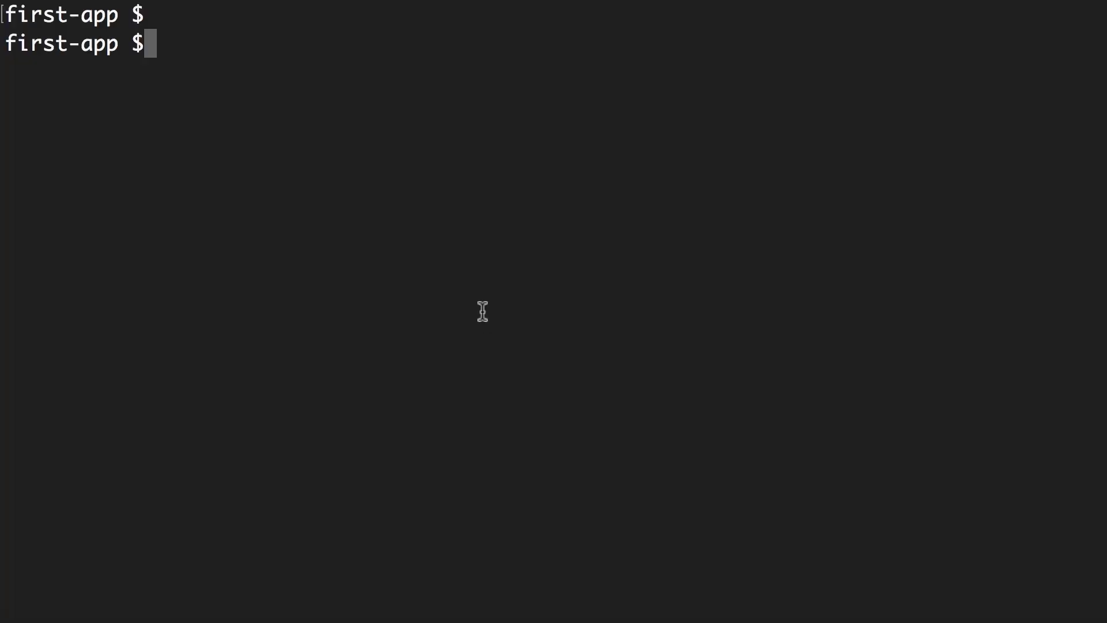
pyautogui.write('node app')
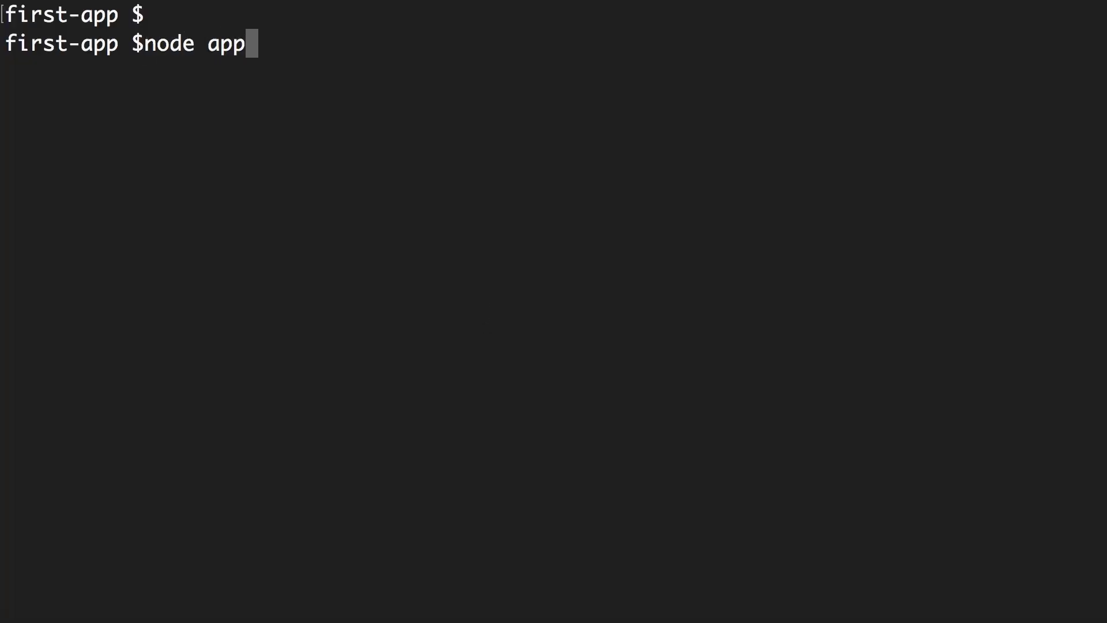
pyautogui.write('.js')
# Step: Rerun 'node app.js' and highlight the 'window is not defined' ReferenceError
pyautogui.press('Return')
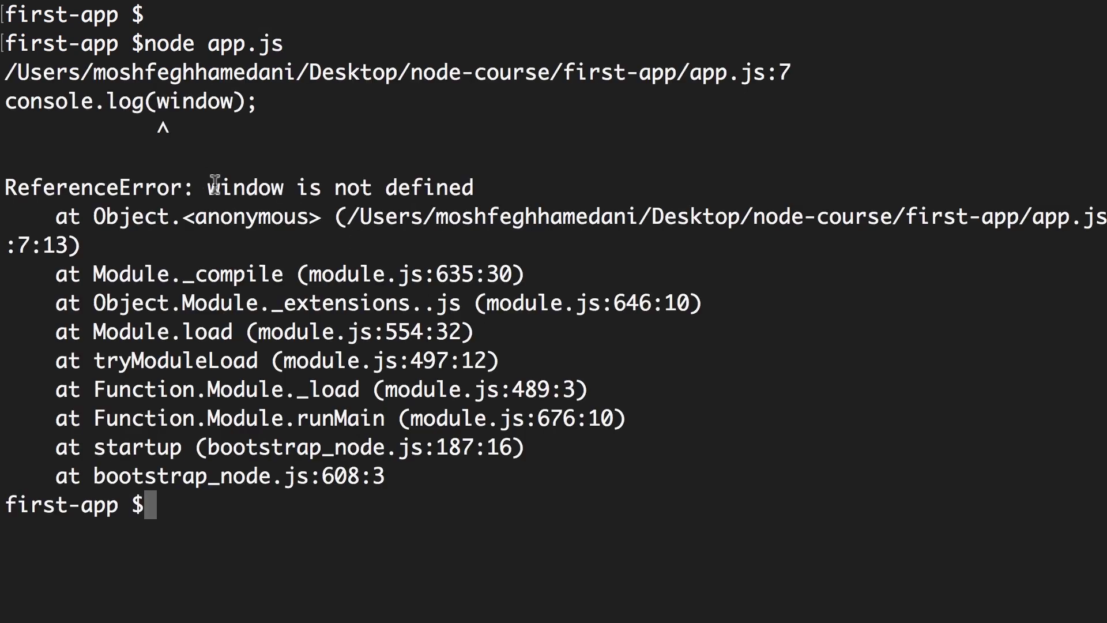
pyautogui.moveTo(201, 188); pyautogui.dragTo(487, 197)
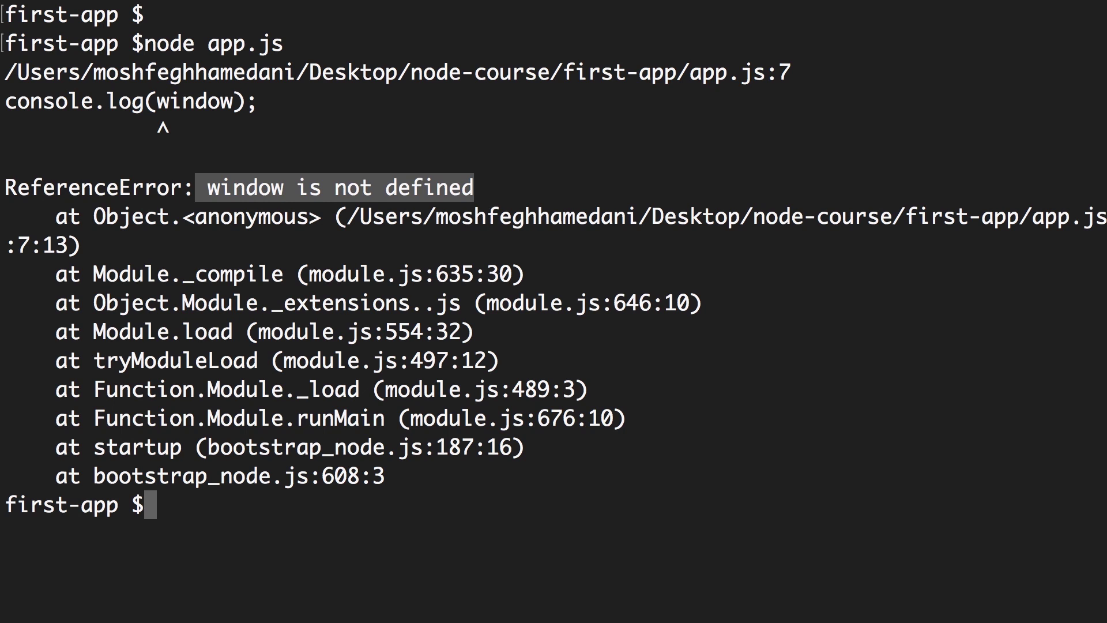